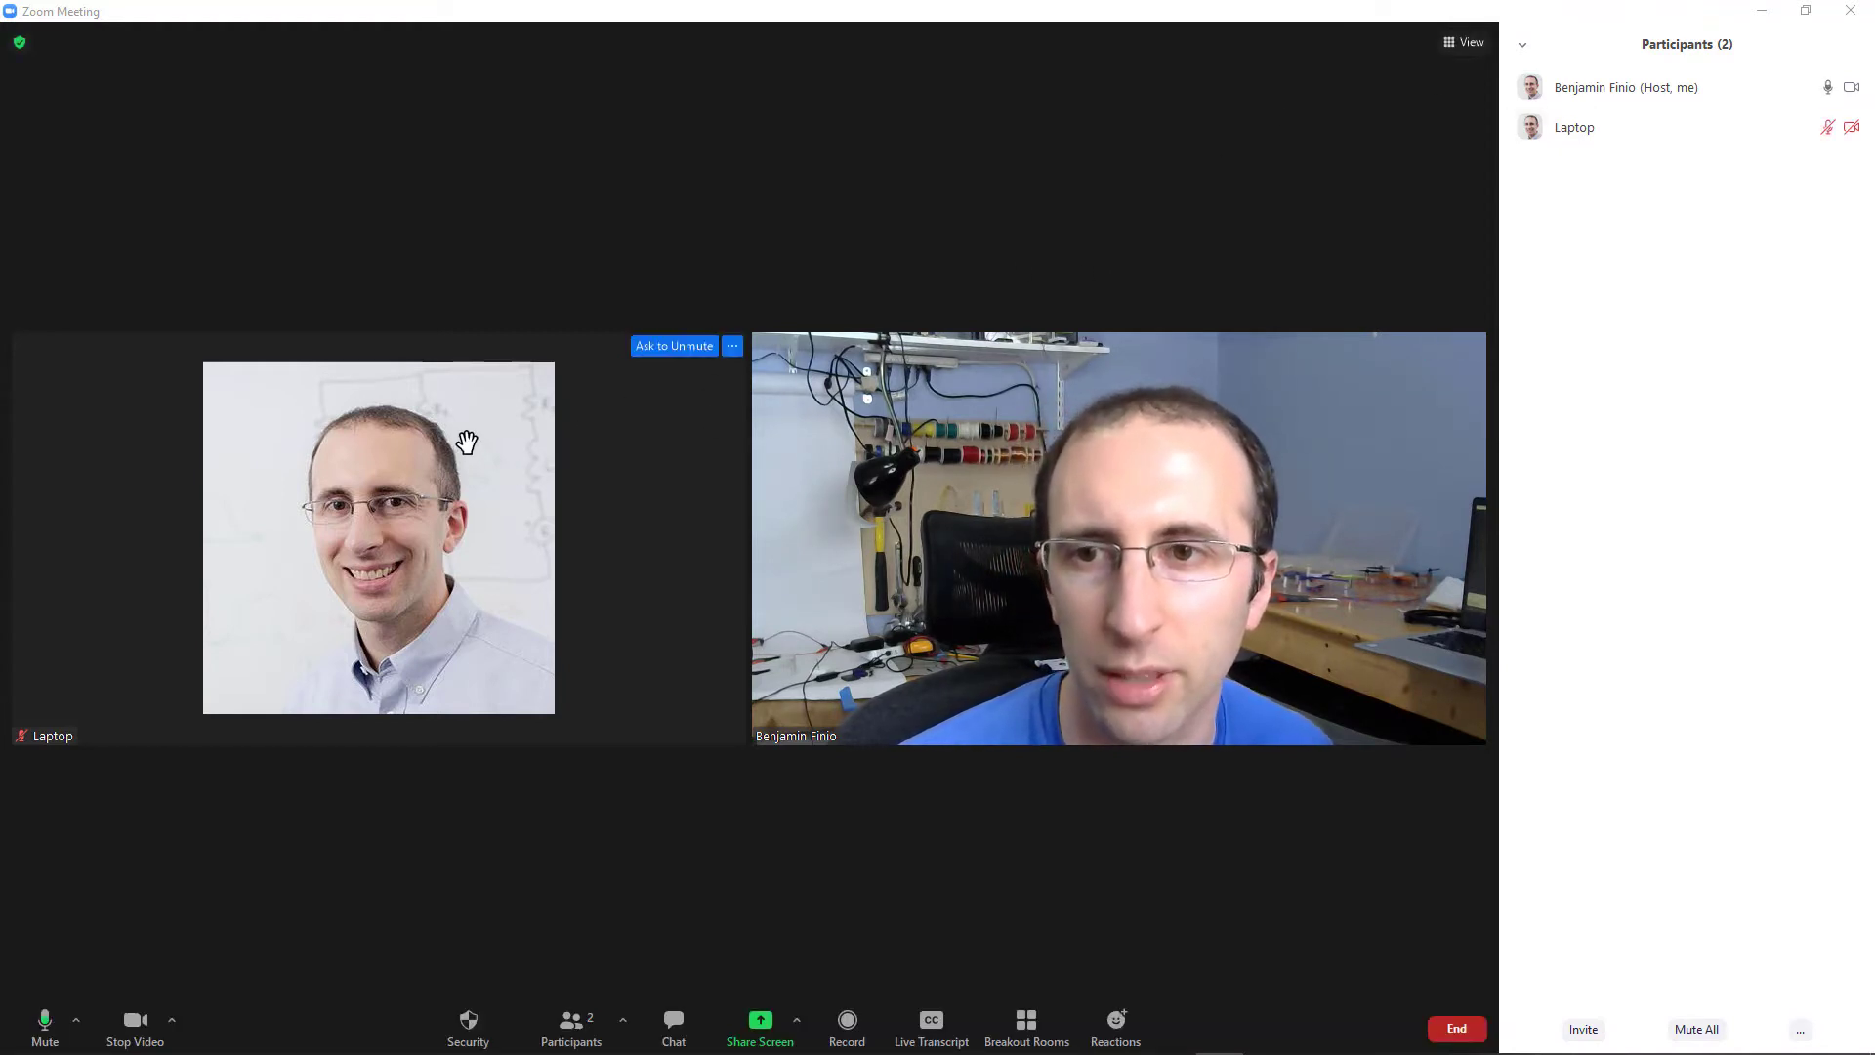
# Step: Send the muted Laptop participant an Ask to Unmute request from the tile's context menu
pyautogui.rightClick(407, 472)
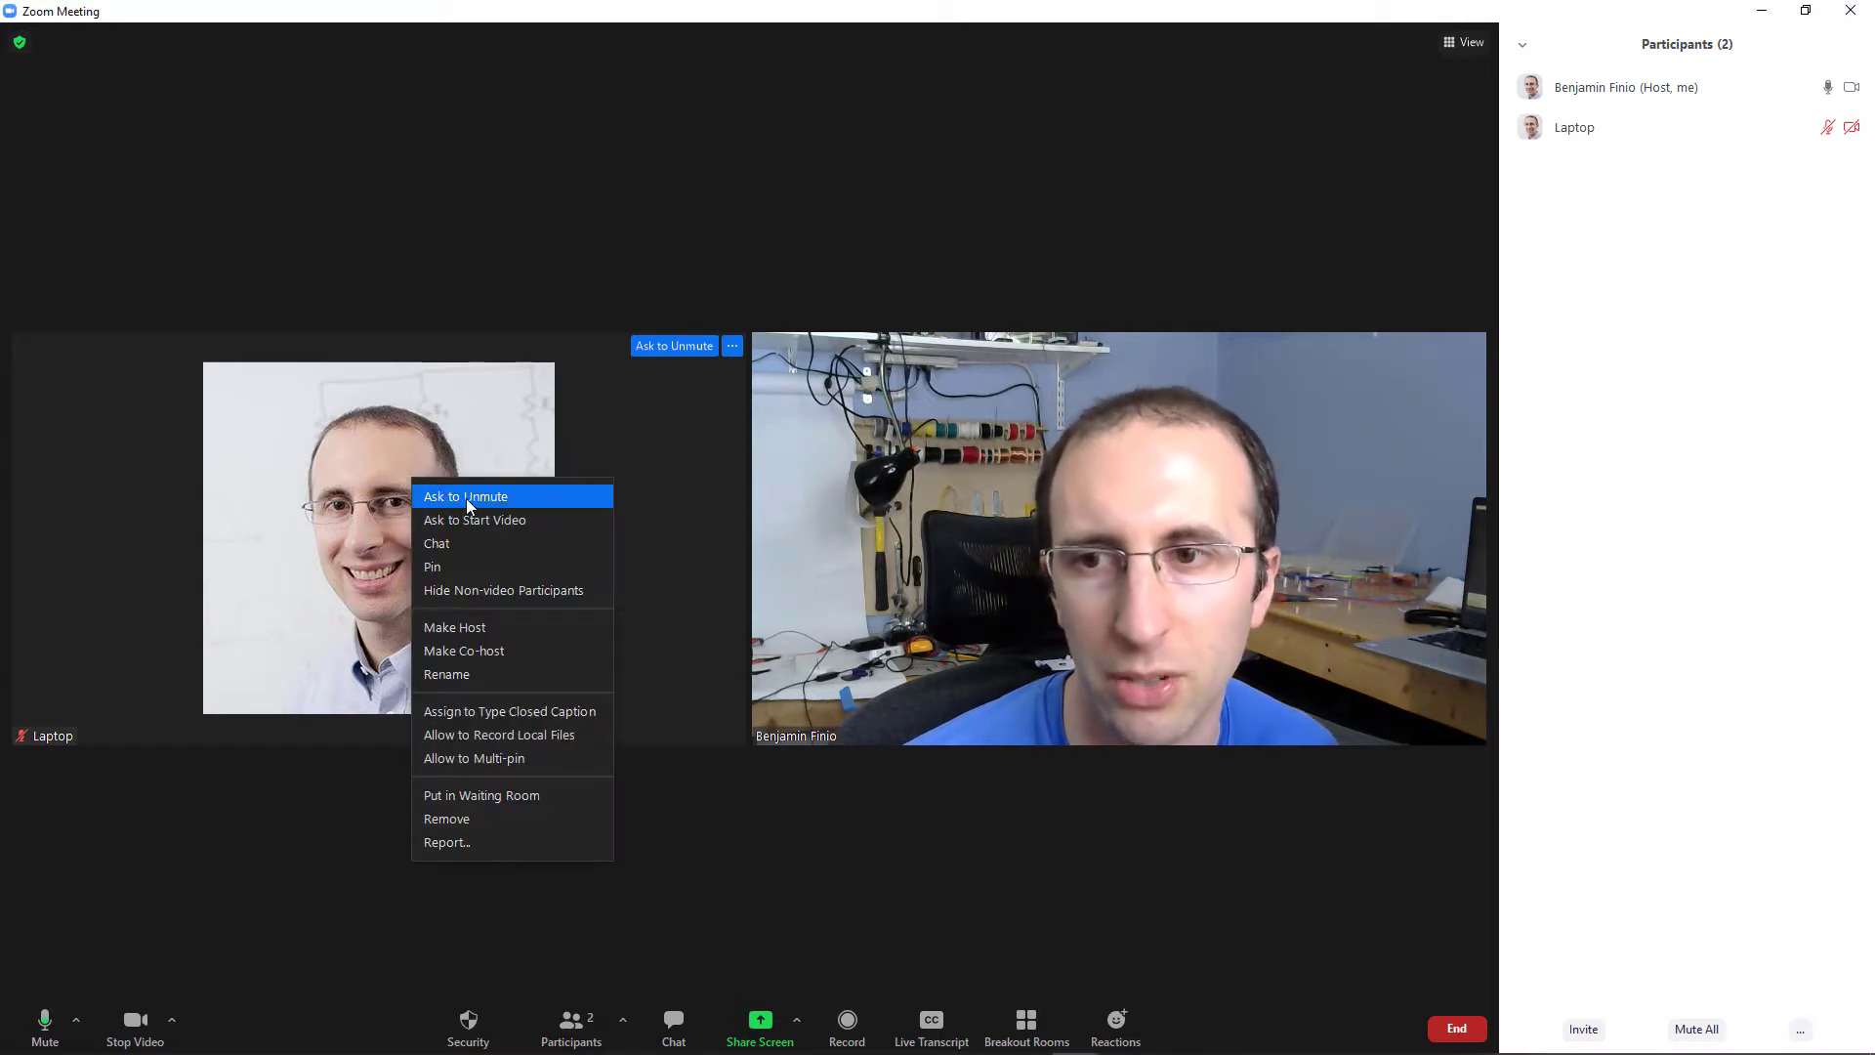
pyautogui.click(607, 218)
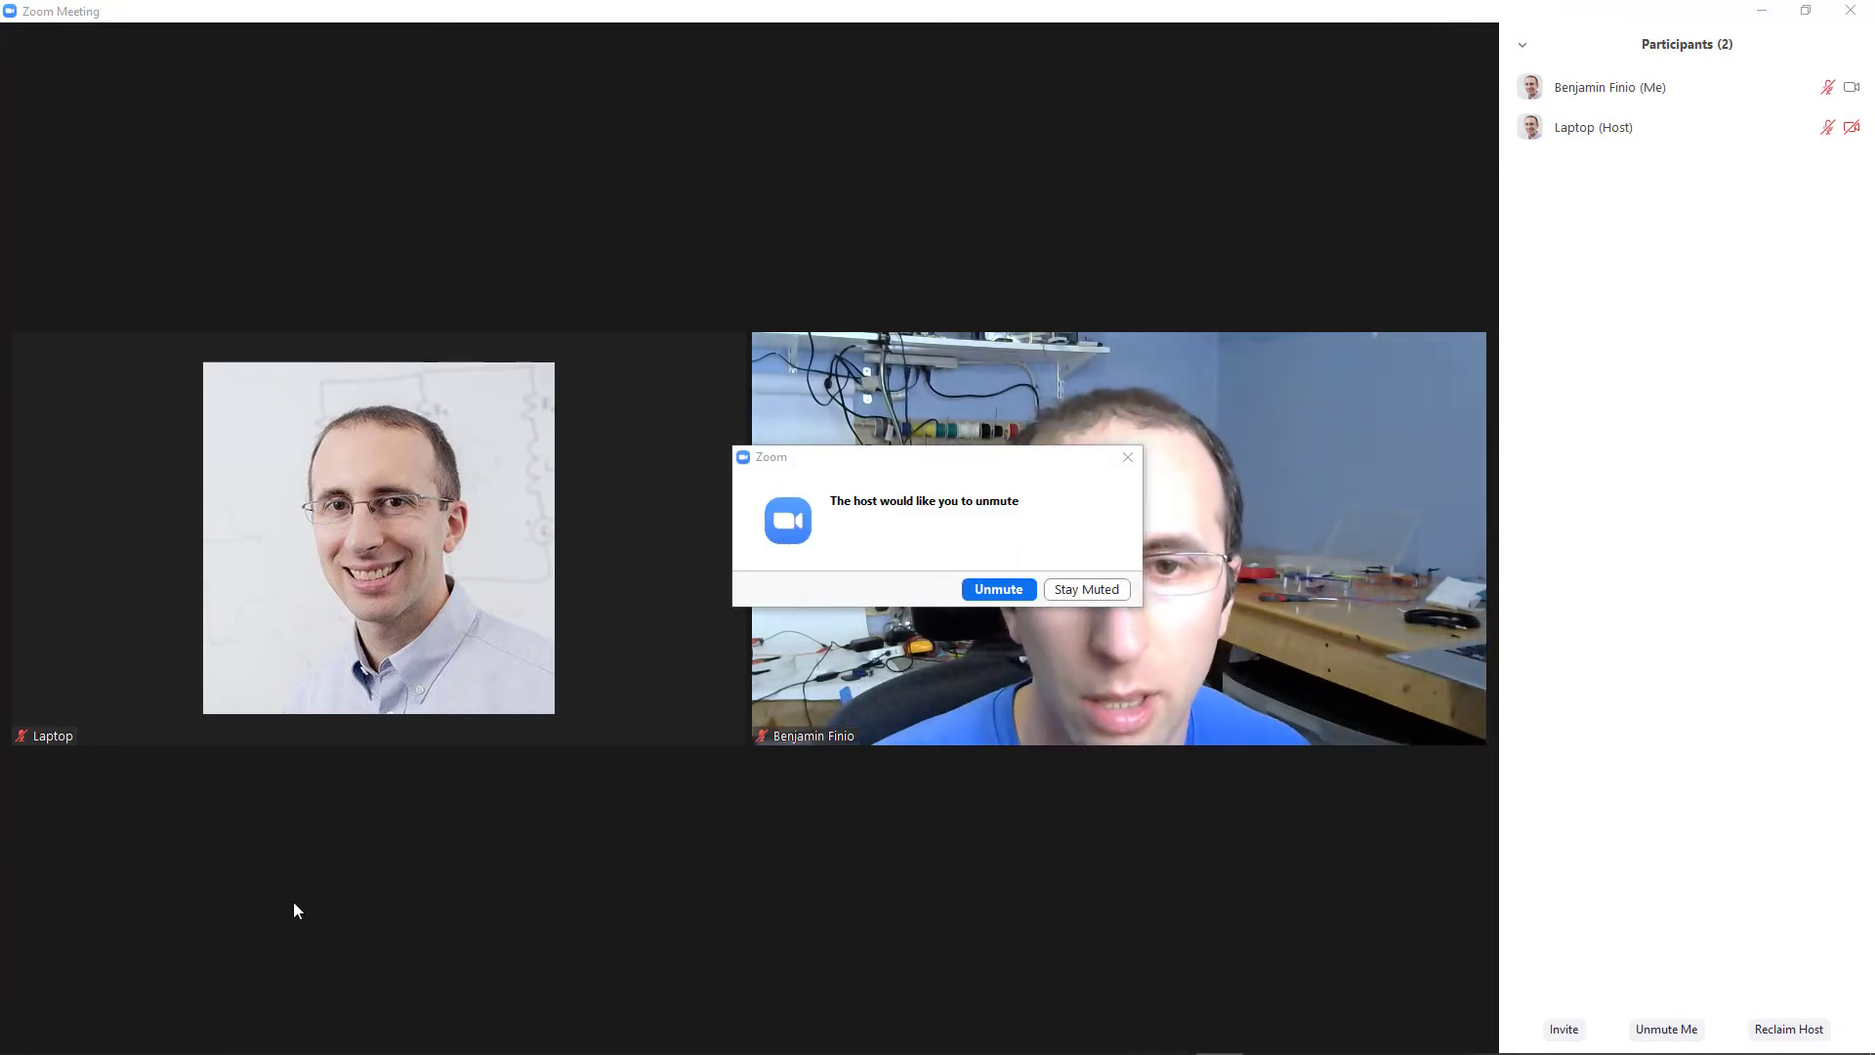
# Step: Drag the 'host would like you to unmute' prompt to the top of the window
pyautogui.moveTo(856, 468); pyautogui.dragTo(703, 110)
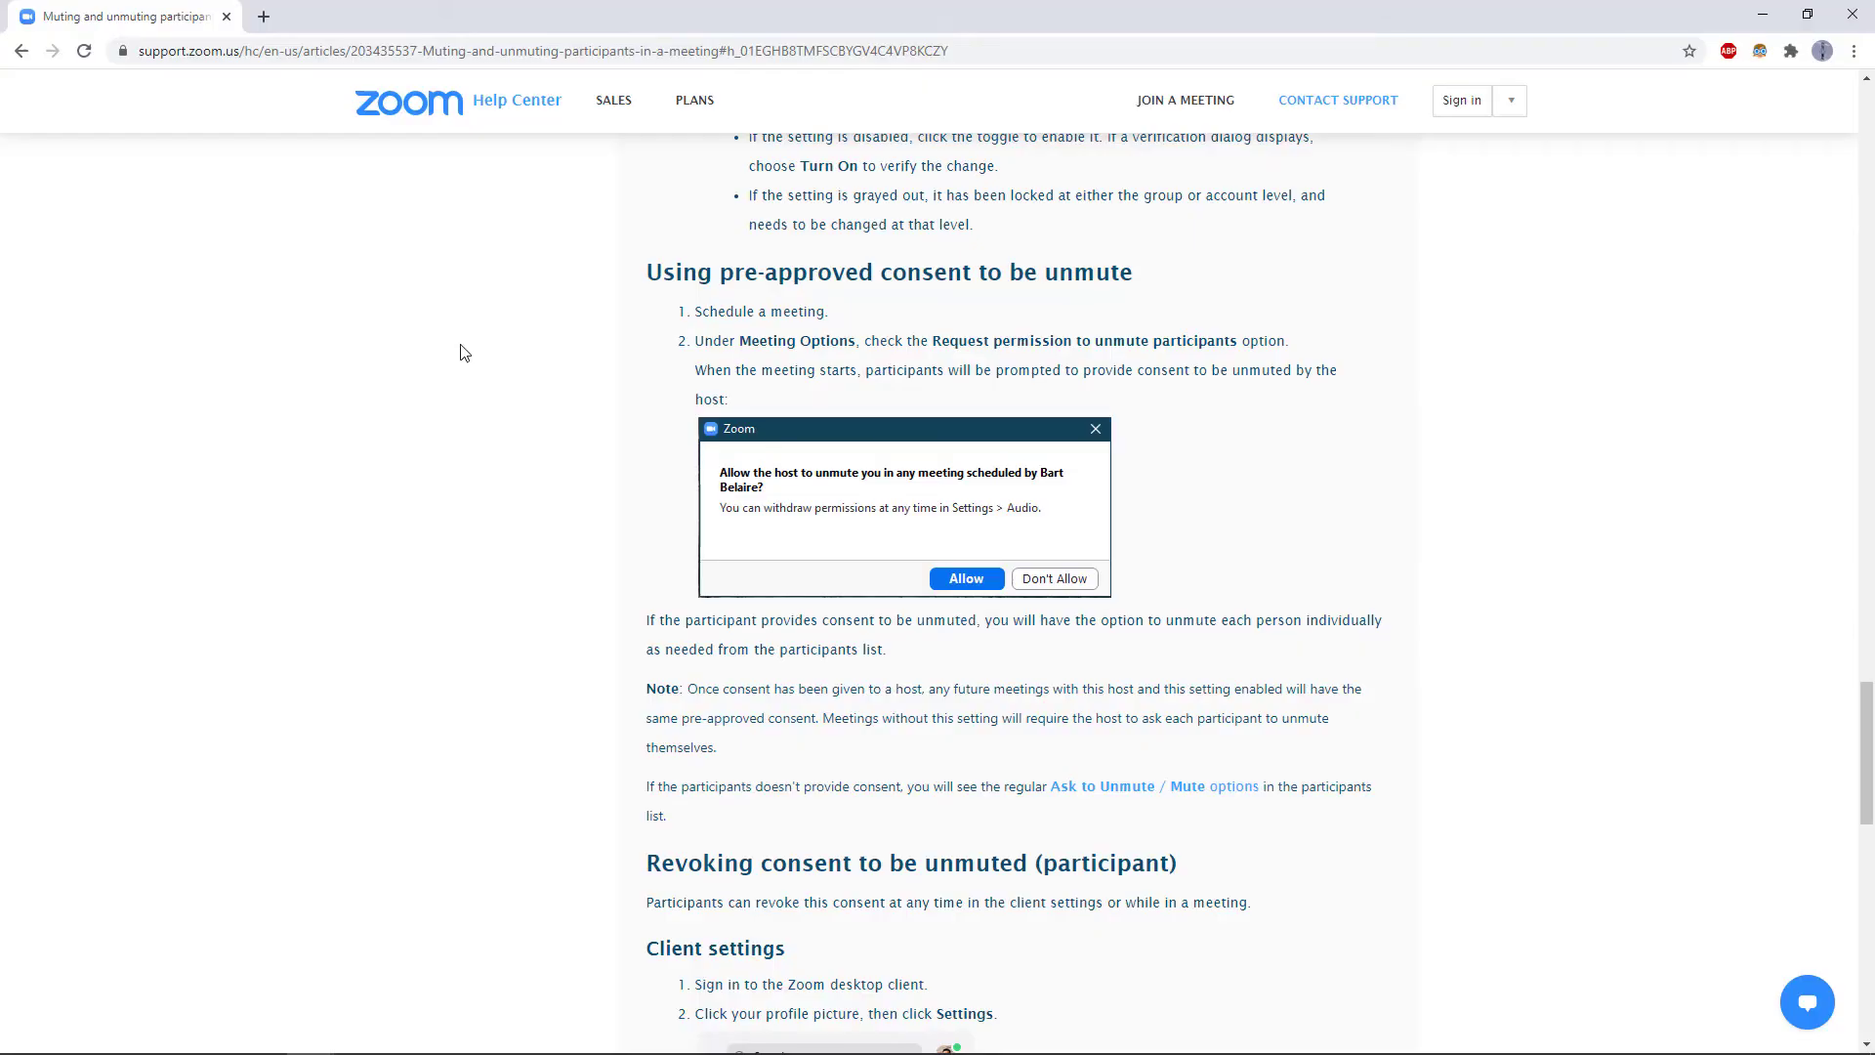
pyautogui.scroll(5, 480, 355)
pyautogui.scroll(5, 481, 355)
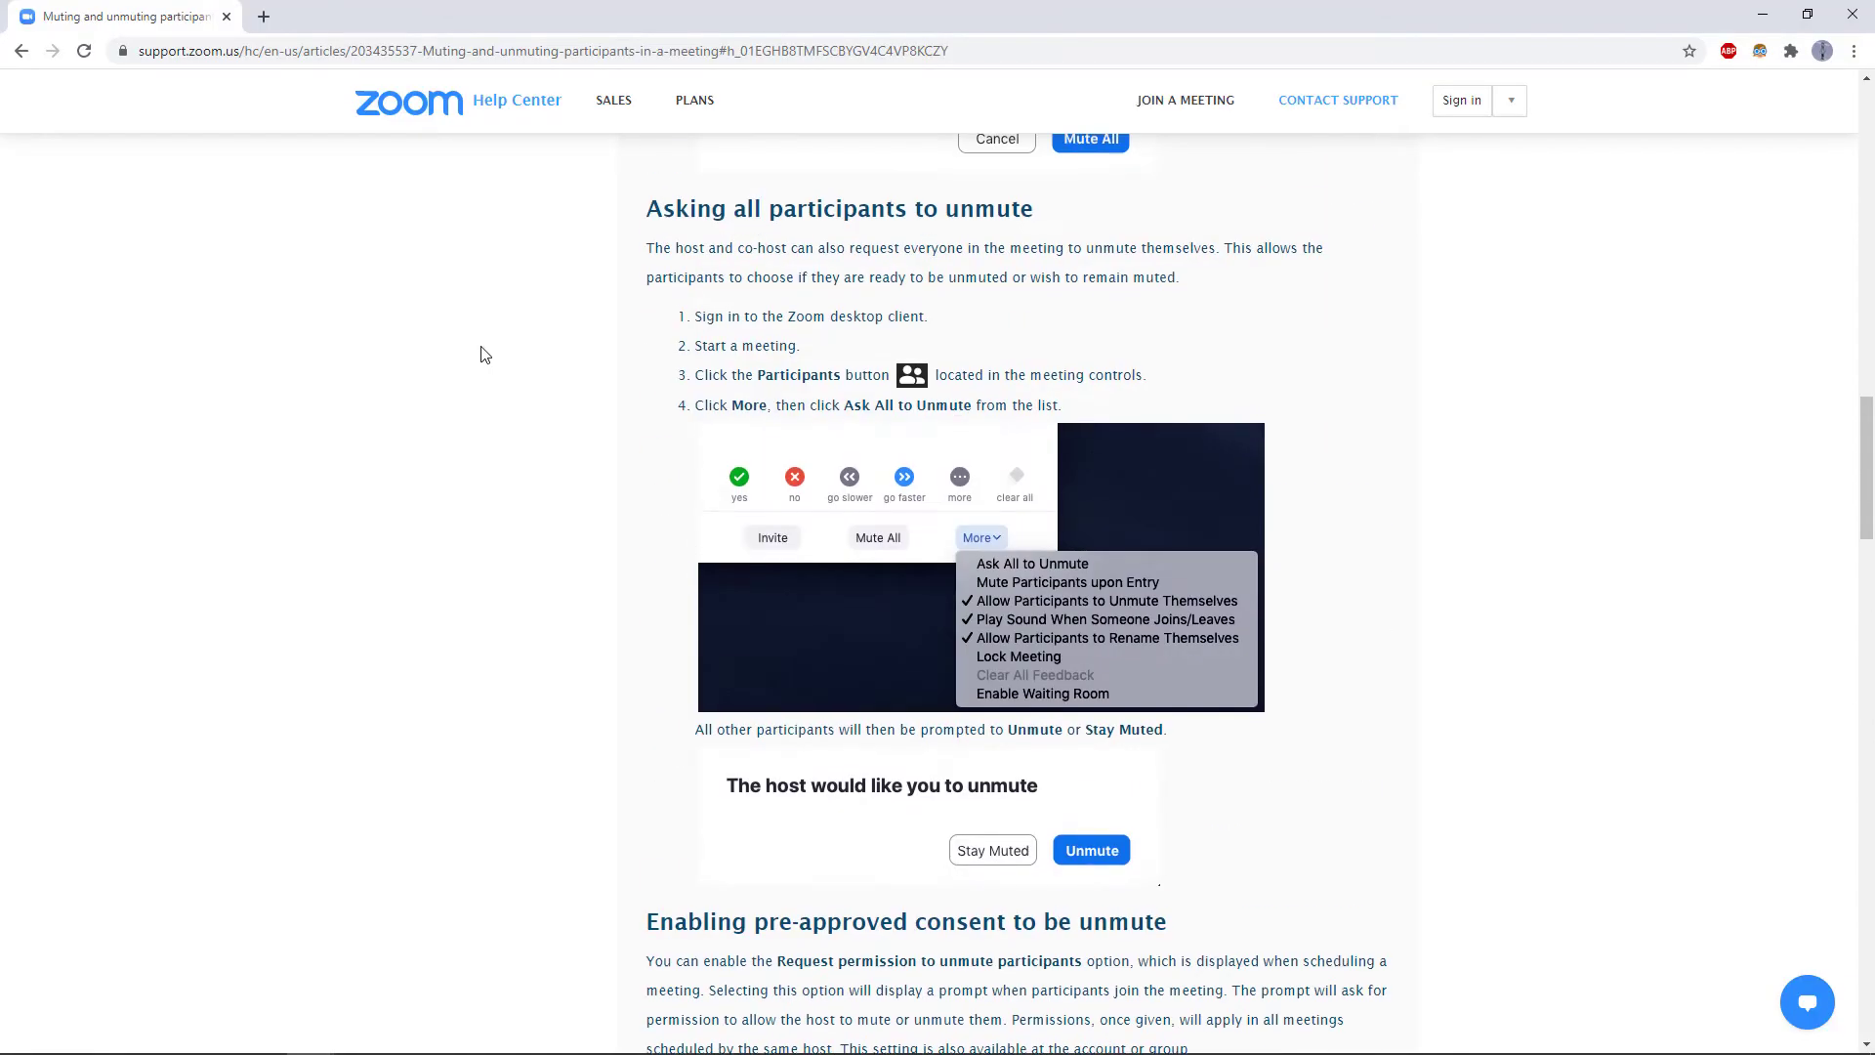
pyautogui.scroll(5, 480, 356)
pyautogui.scroll(10, 481, 354)
pyautogui.scroll(2, 483, 396)
pyautogui.scroll(-5, 637, 443)
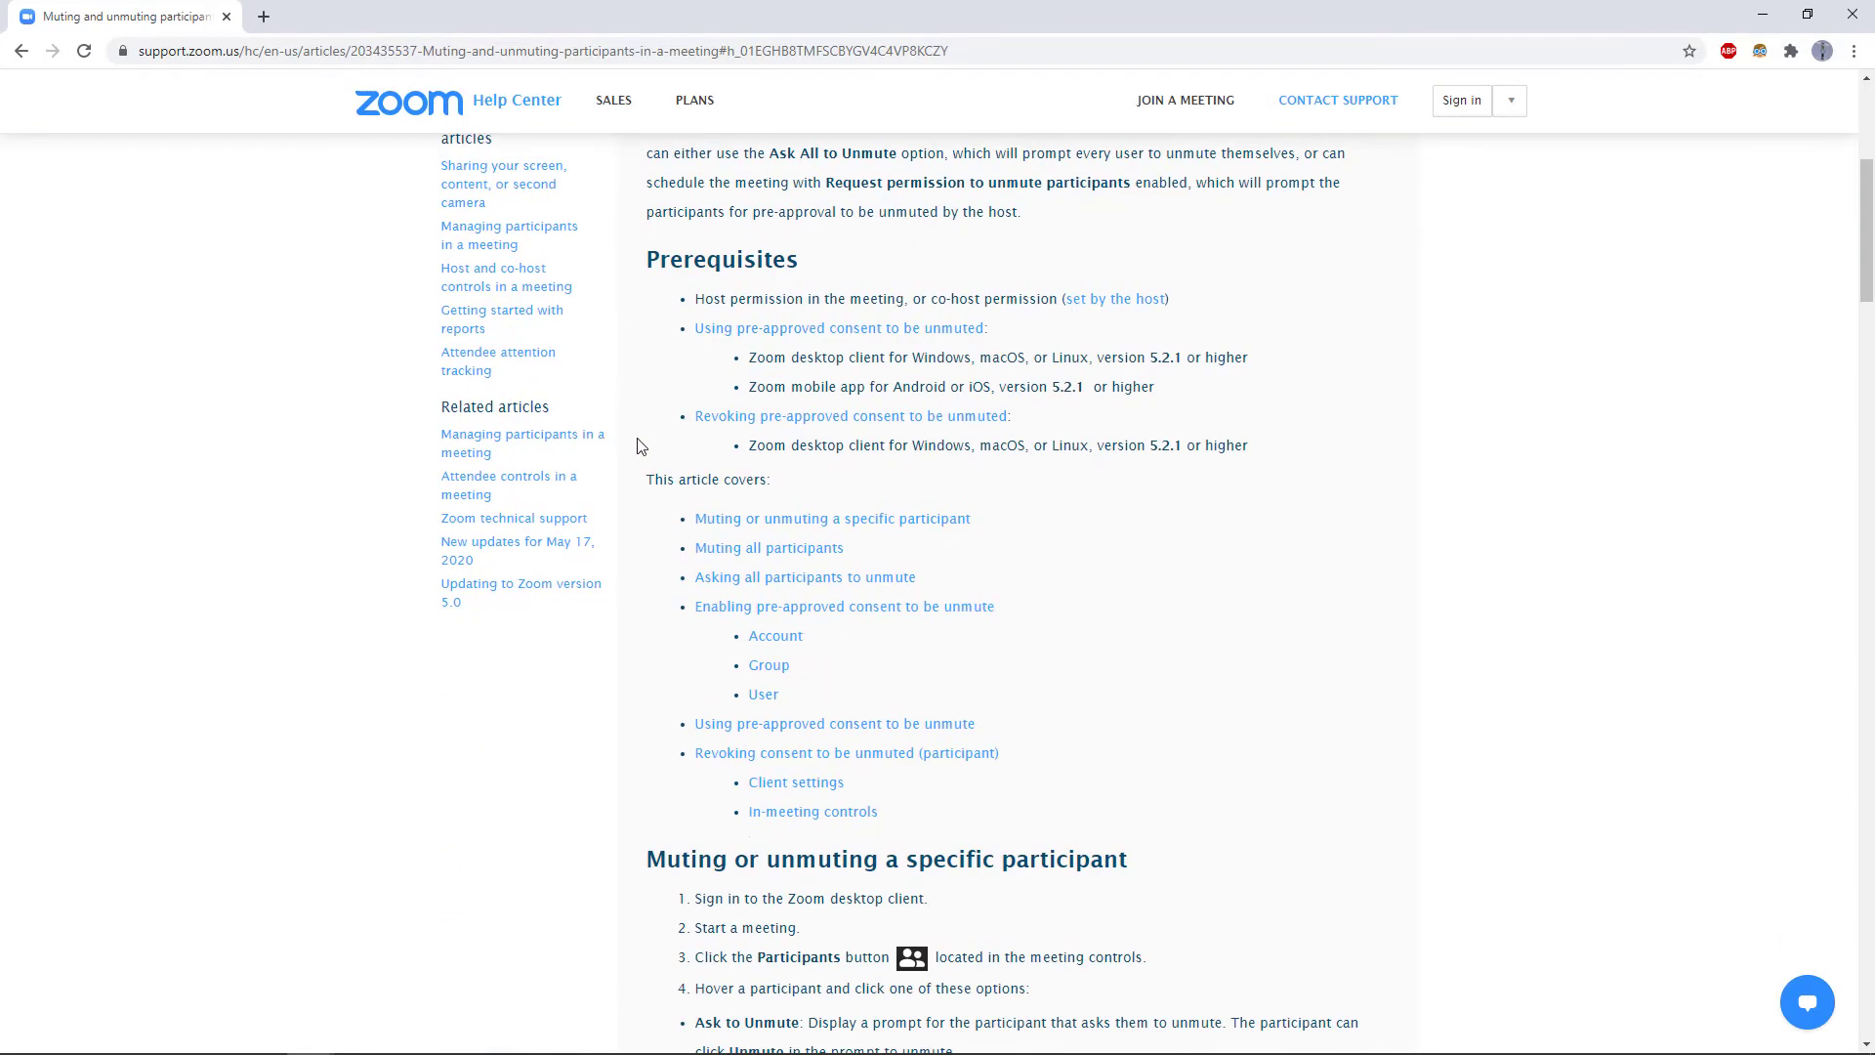
# Step: Open the 'Using pre-approved consent to be unmuted' link under Prerequisites
pyautogui.click(803, 335)
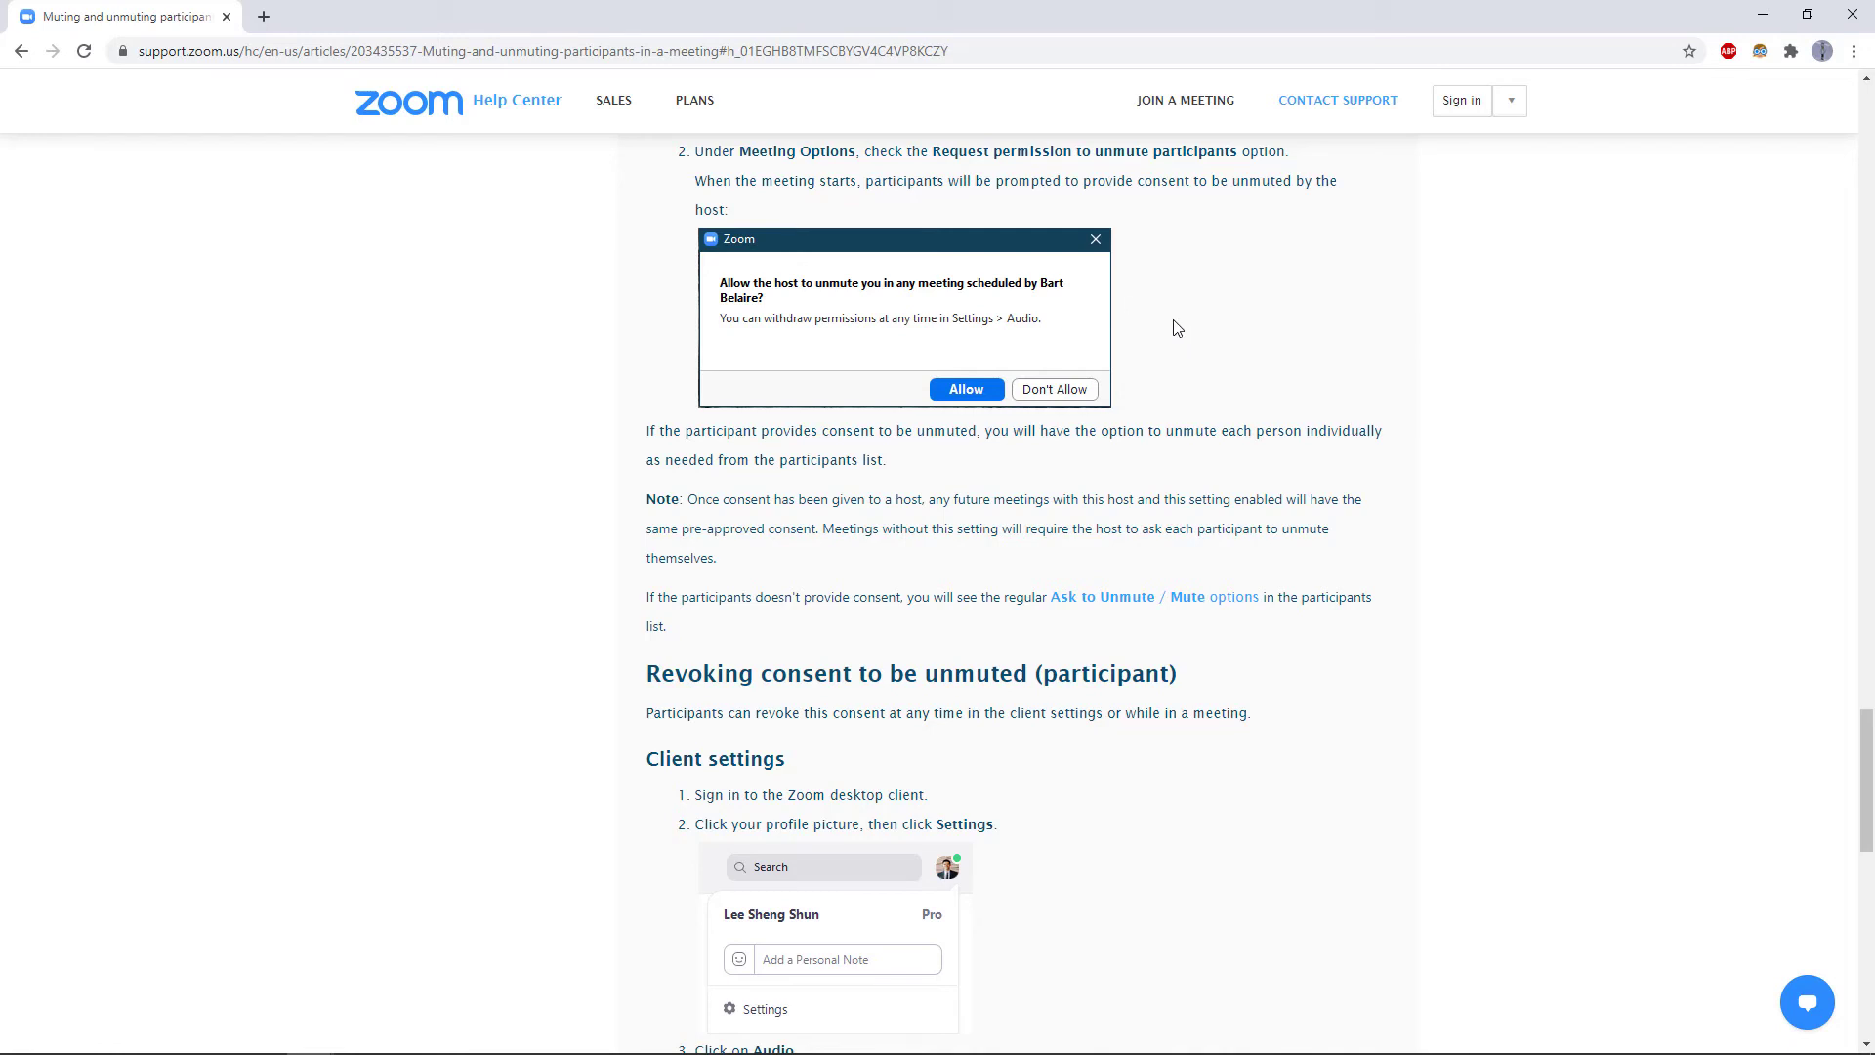
# Step: Minimize the browser and choose Stay Muted on the host's unmute prompt
pyautogui.click(1763, 15)
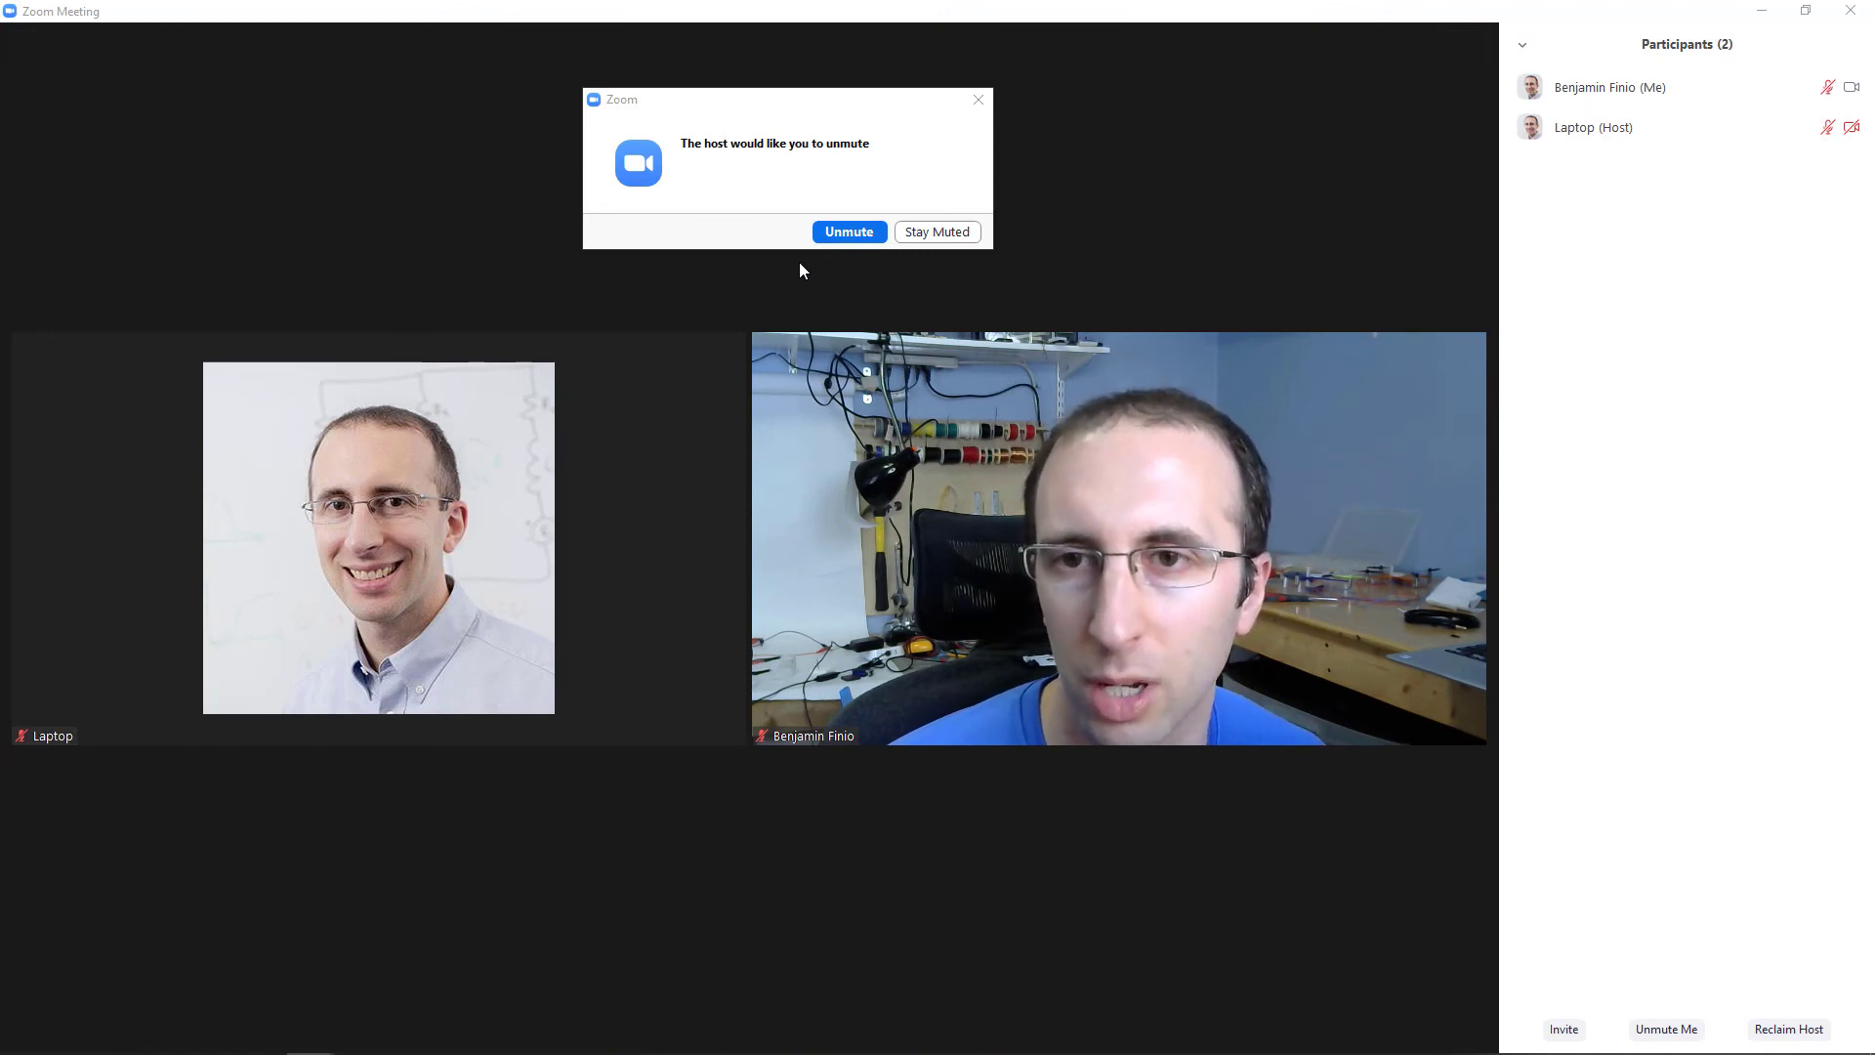
pyautogui.click(954, 230)
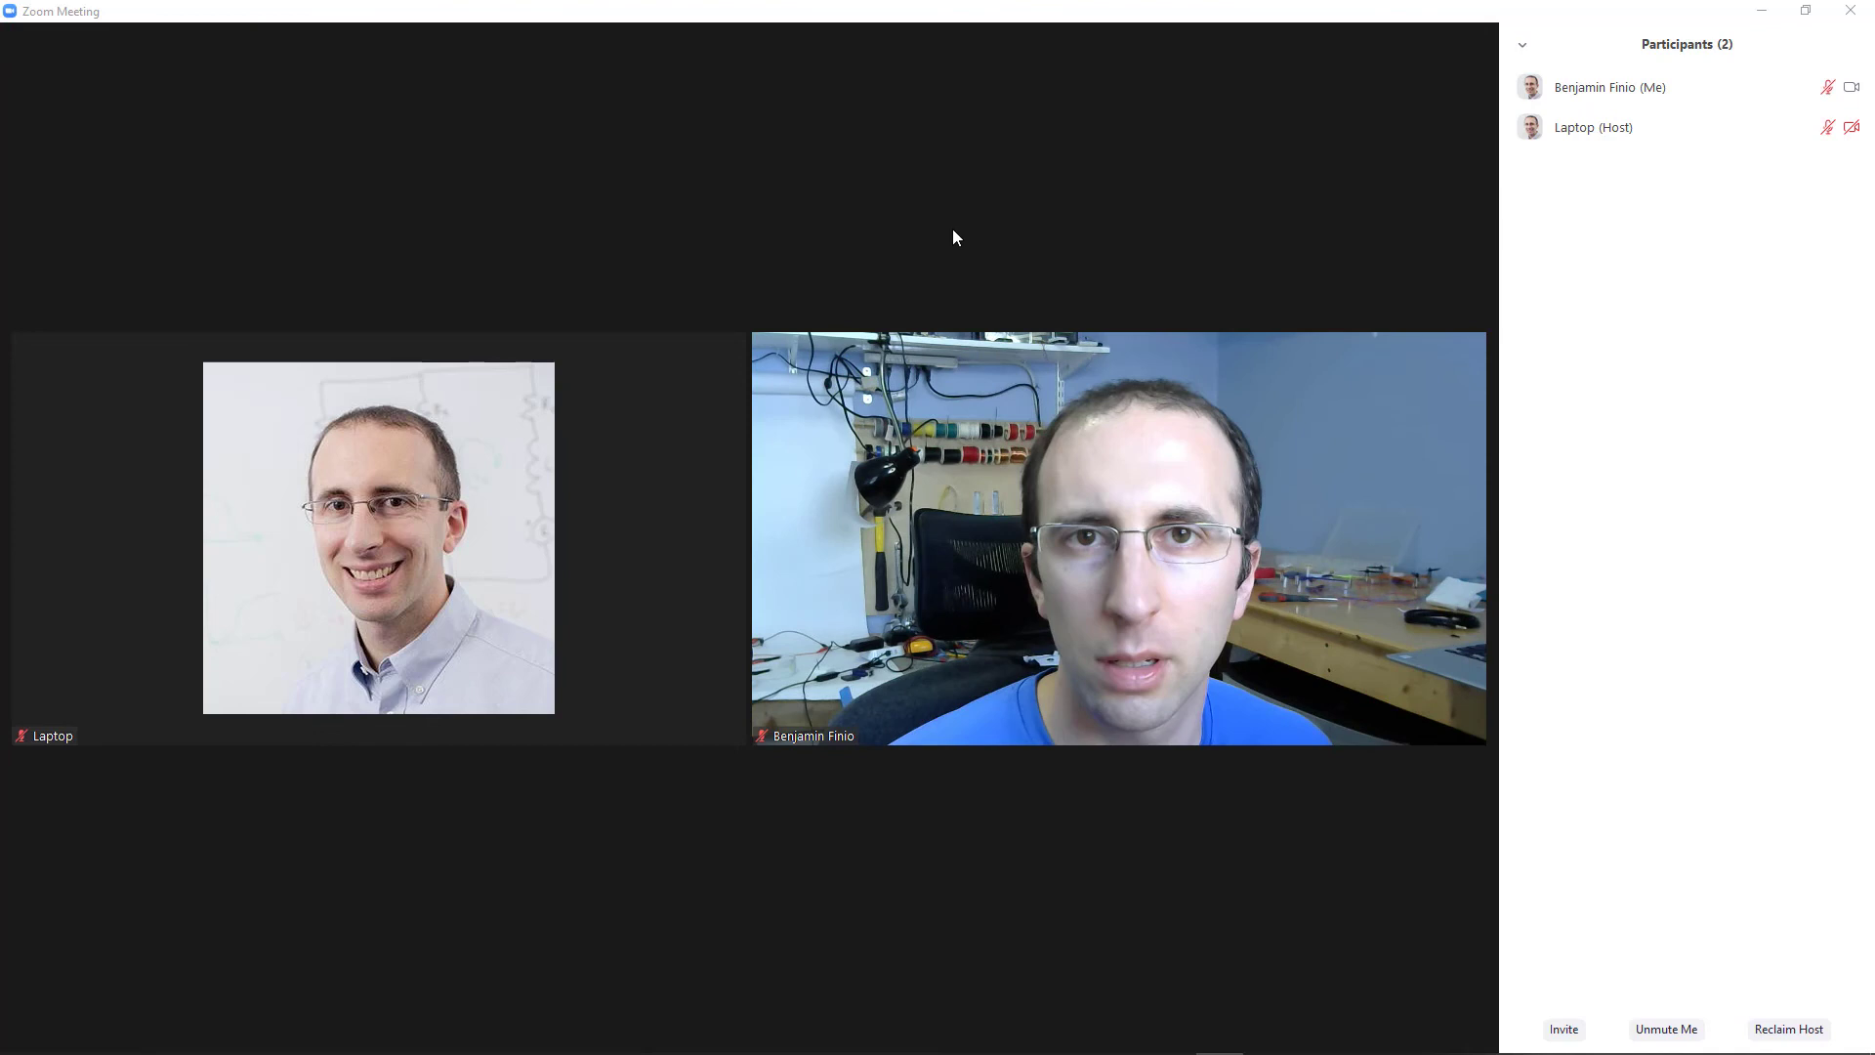